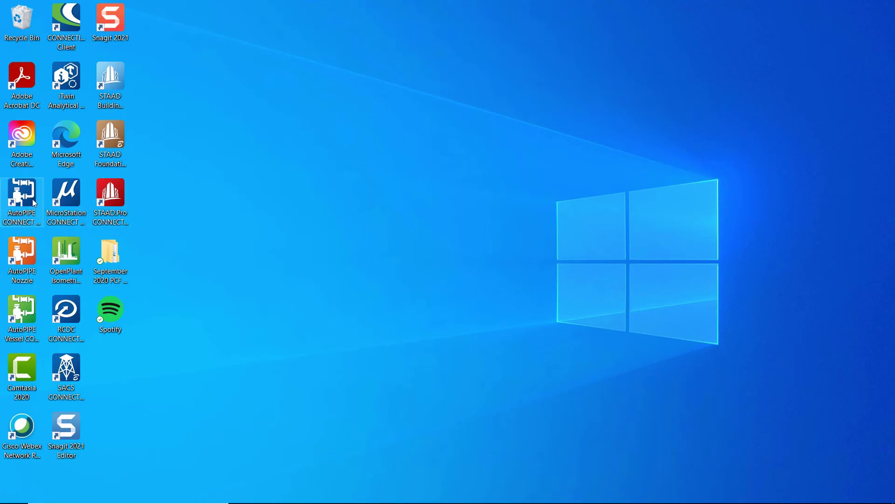
# - Launch AutoPIPE CONNECT and open Static_IMP.DAT from OneDrive > Working > TSG > Dataset
pyautogui.doubleClick(32, 198)
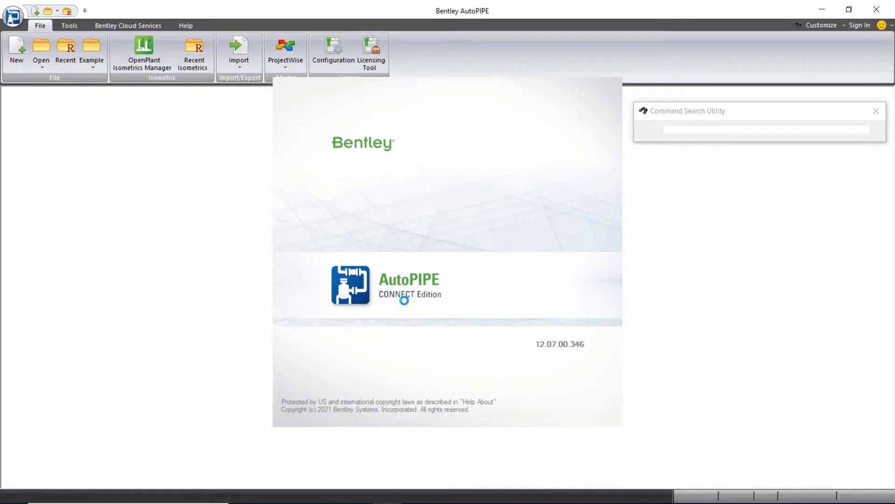
pyautogui.click(44, 49)
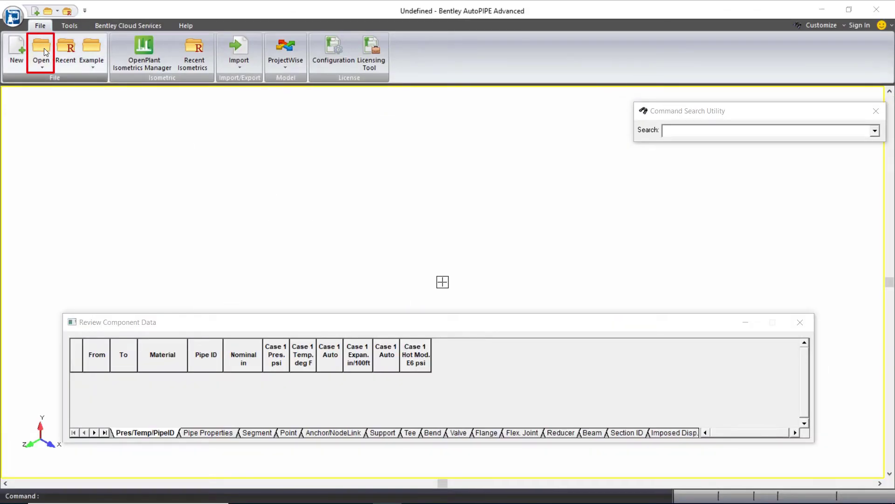
pyautogui.scroll(-4, 374, 331)
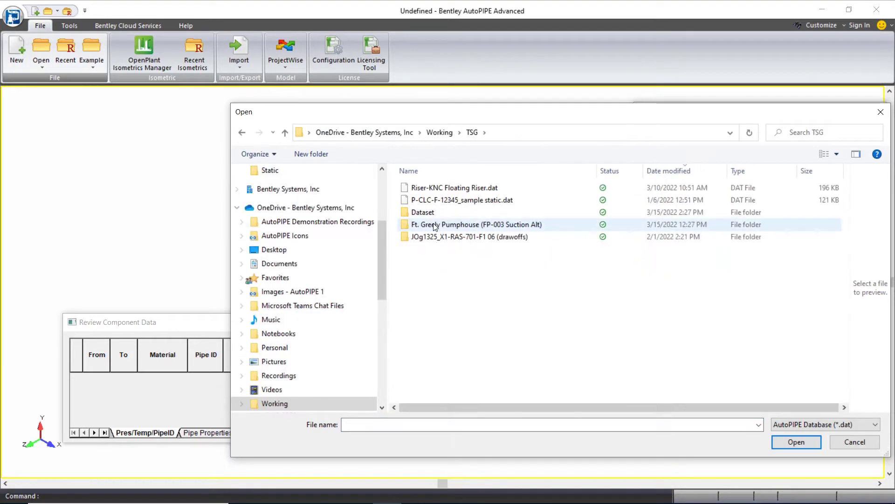
pyautogui.click(433, 213)
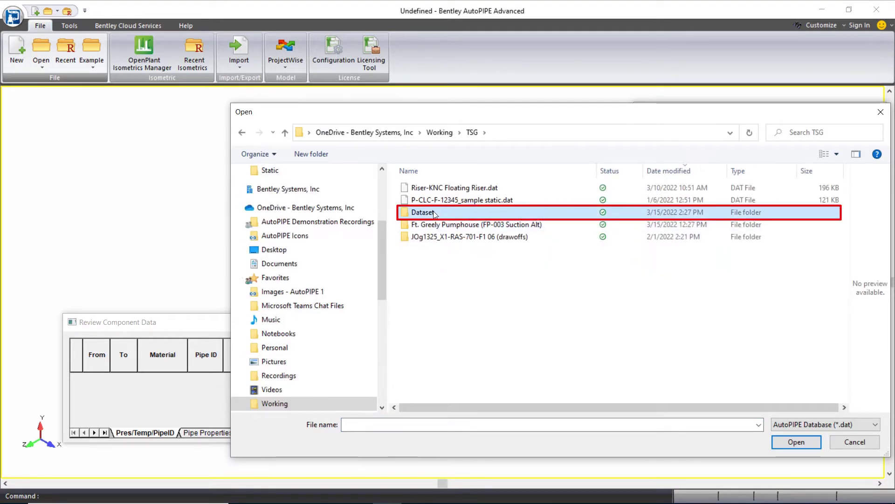
pyautogui.doubleClick(434, 213)
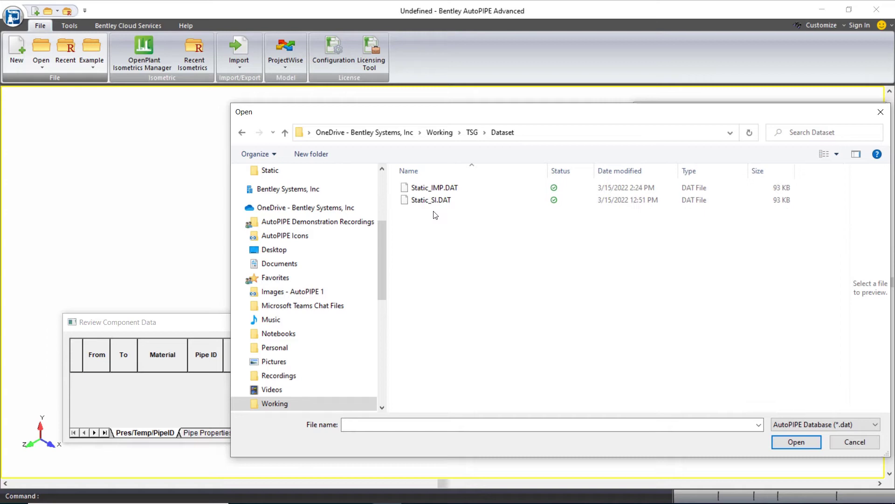
pyautogui.click(444, 189)
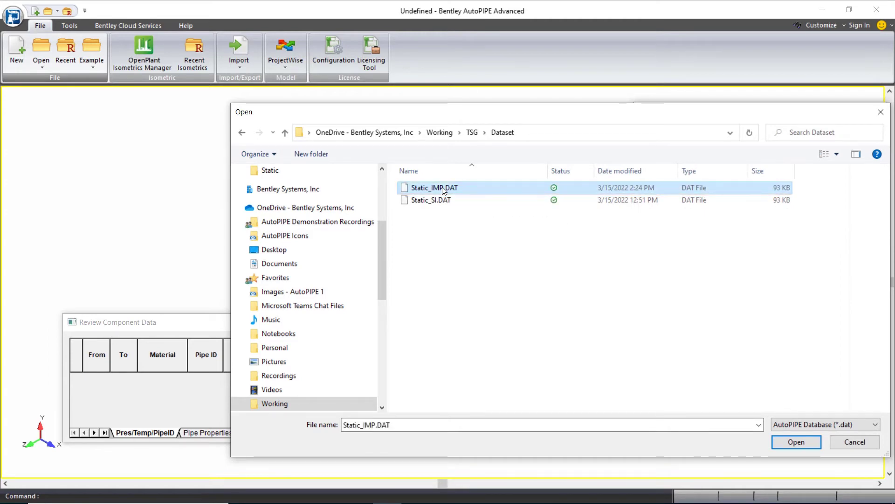
pyautogui.doubleClick(442, 187)
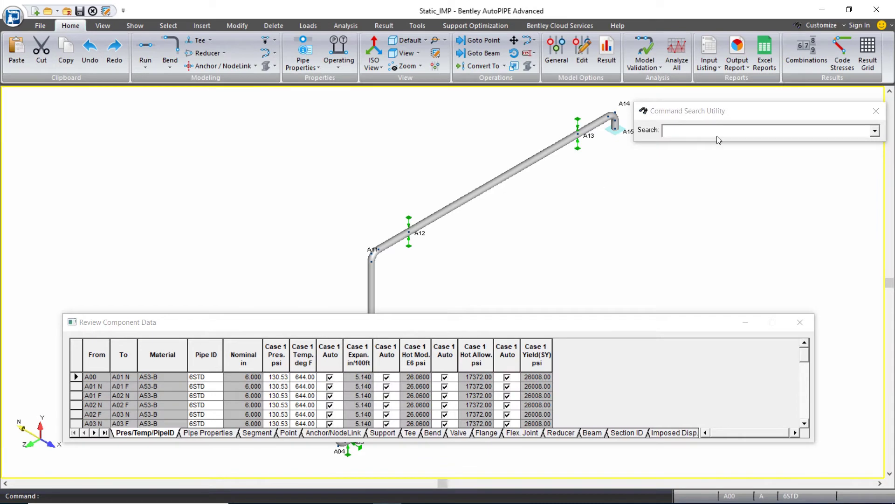
# - Close the Command Search Utility and Review Component Data panels, leaving the Modify ribbon showing
pyautogui.click(878, 113)
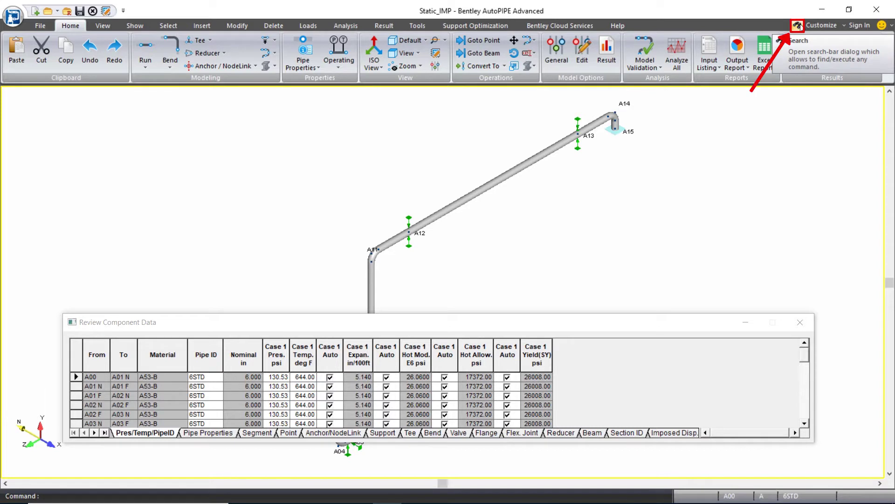
pyautogui.click(802, 323)
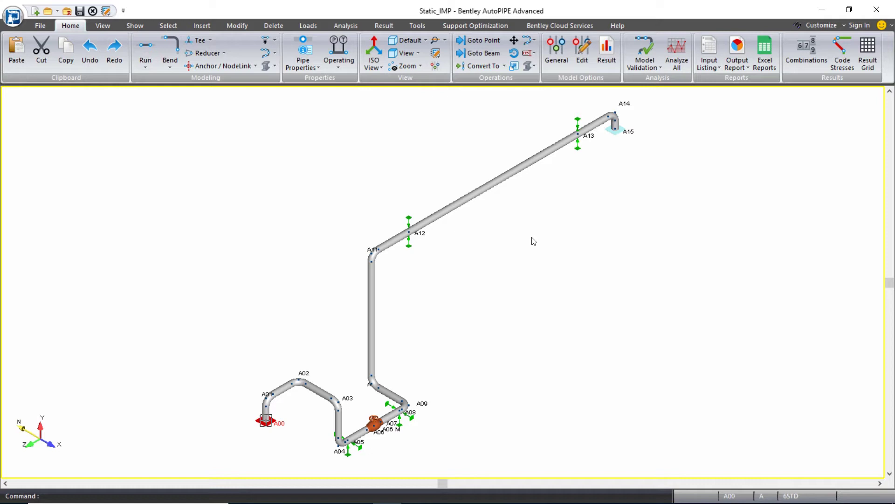
pyautogui.click(242, 26)
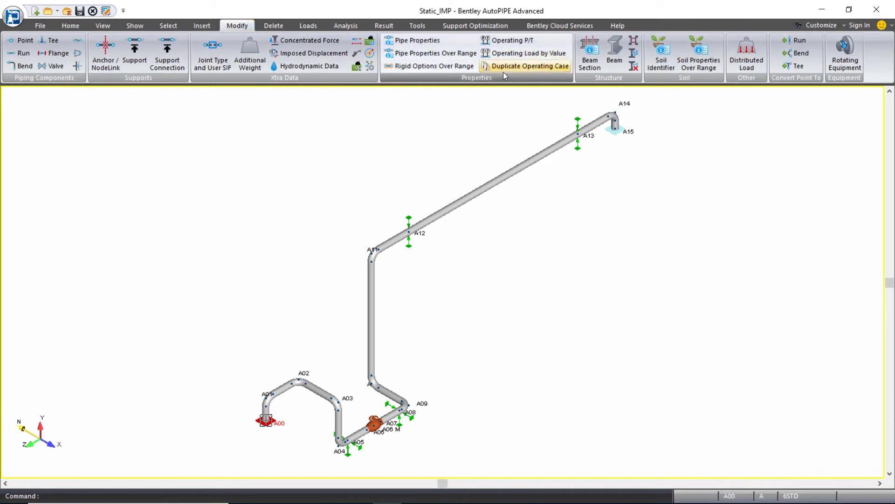
pyautogui.click(424, 41)
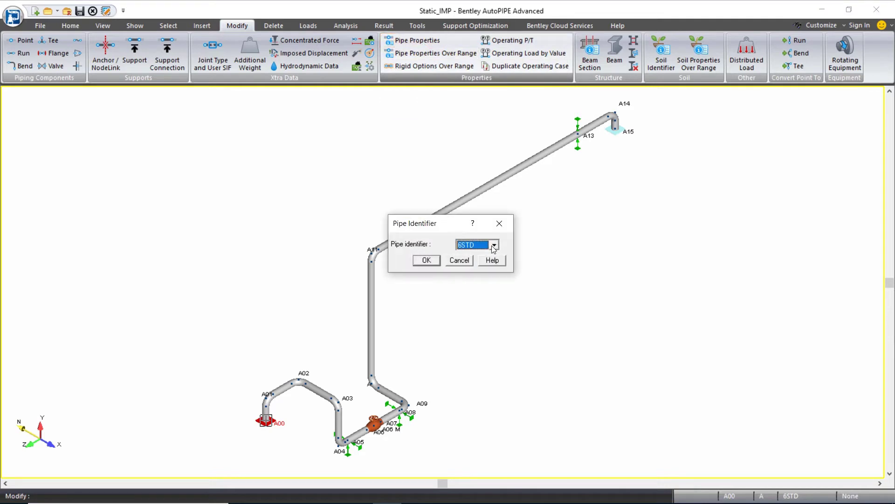
pyautogui.click(493, 245)
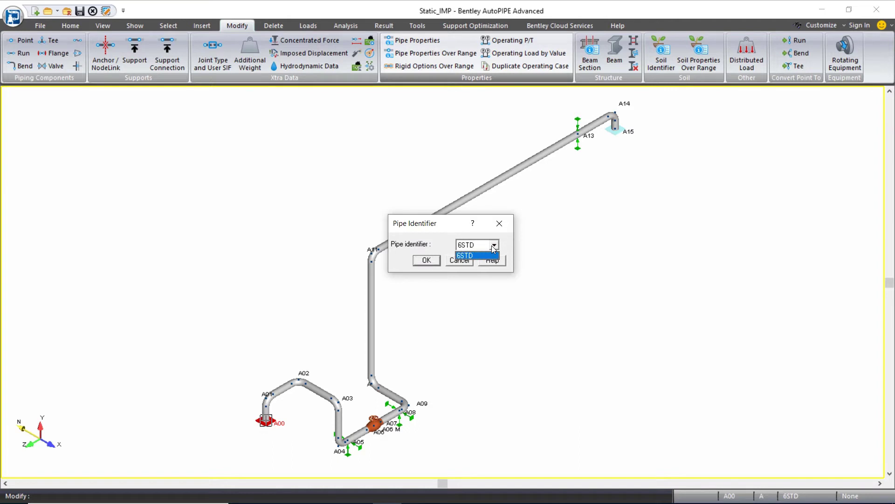
pyautogui.click(494, 246)
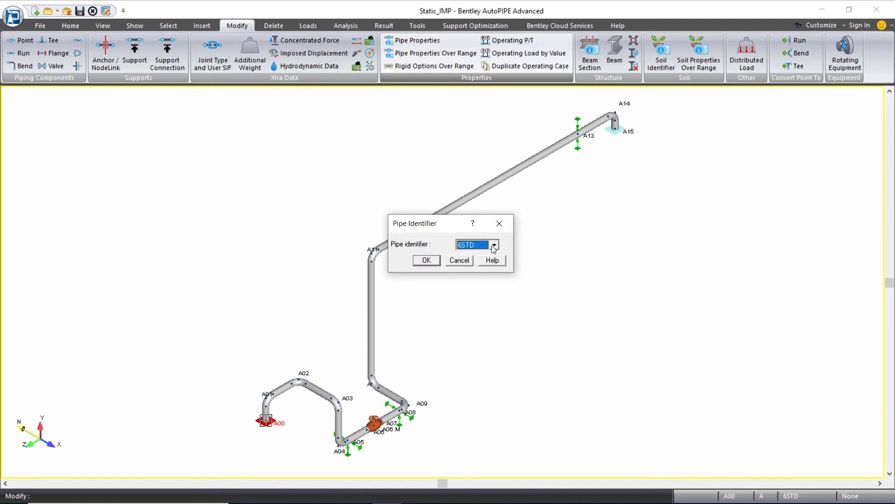
pyautogui.click(427, 261)
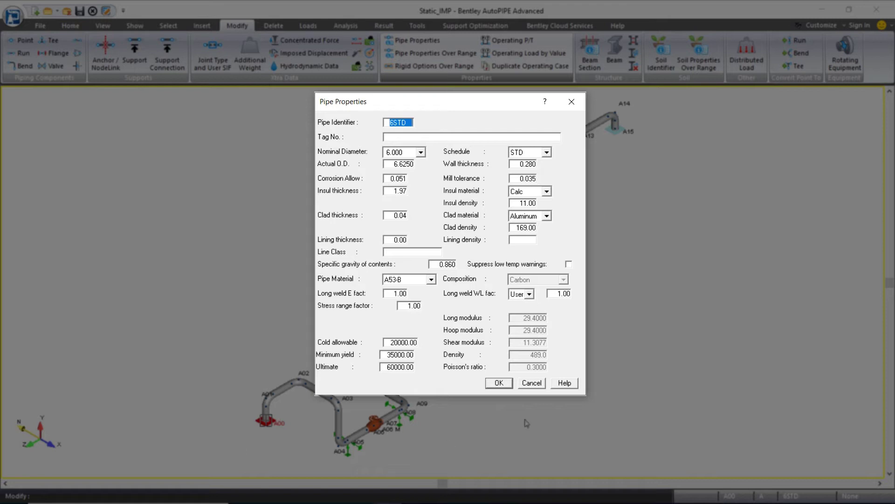
pyautogui.click(532, 383)
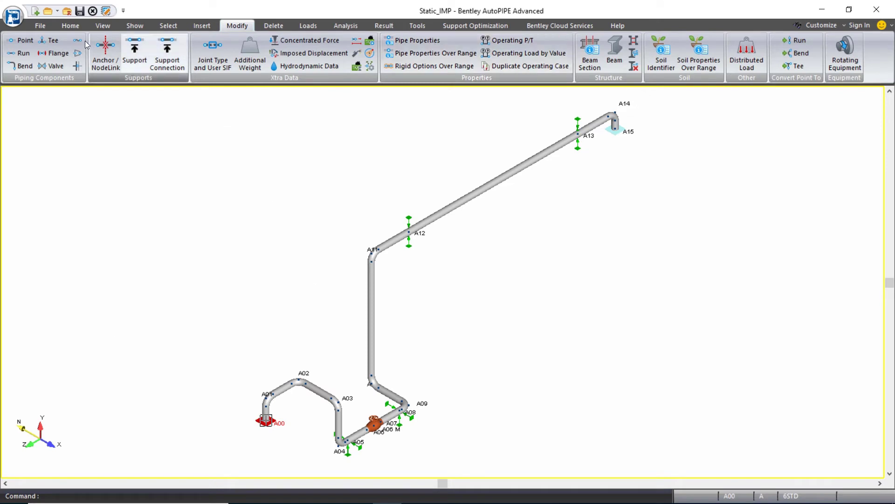
# - Start an Input Listing report from the Home tab for Pipe Properties and Center of Gravity
pyautogui.click(73, 27)
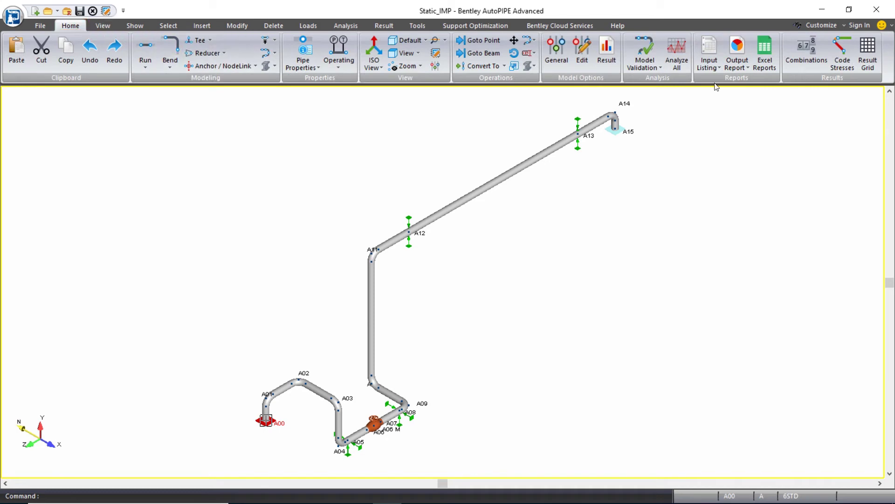
pyautogui.click(714, 45)
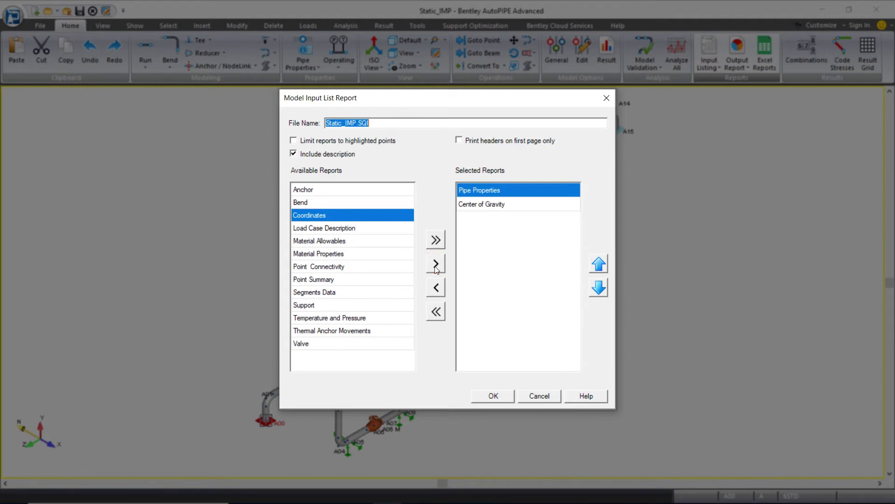
# - Review the Pipe Data Listing and Center of Gravity report (2360.18 lb total), then close the viewer
pyautogui.click(493, 396)
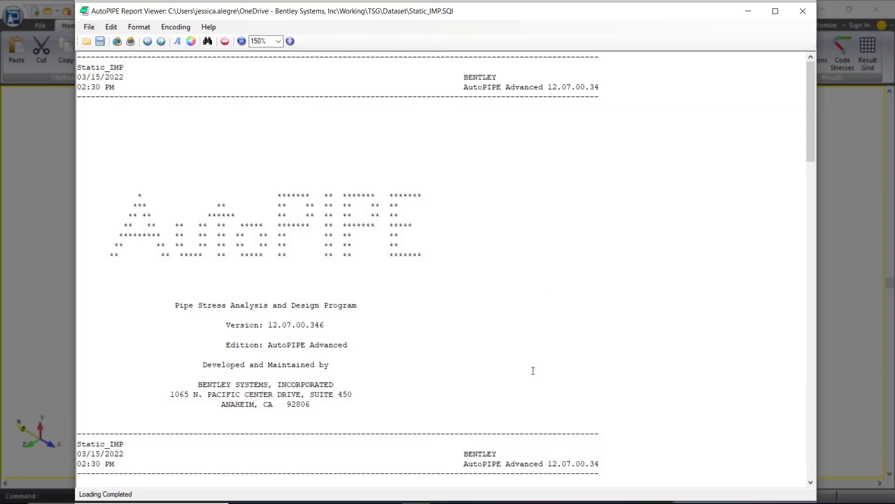
pyautogui.scroll(-15, 534, 371)
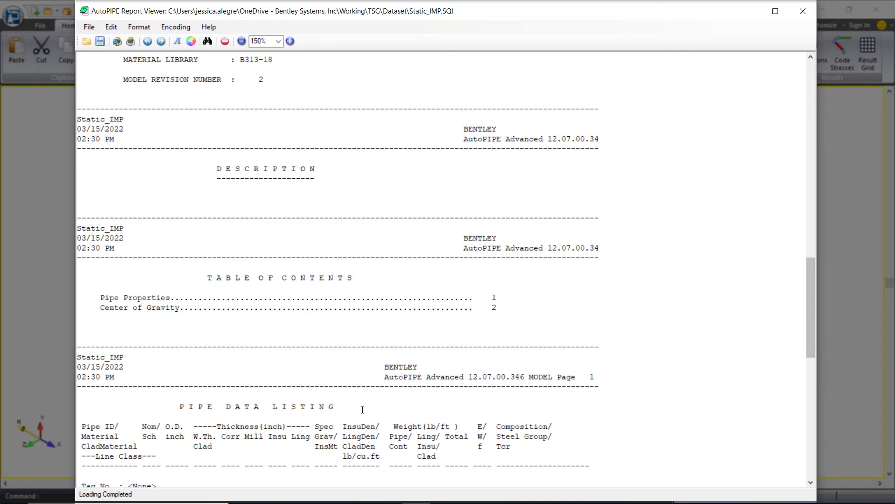
pyautogui.scroll(-14, 403, 289)
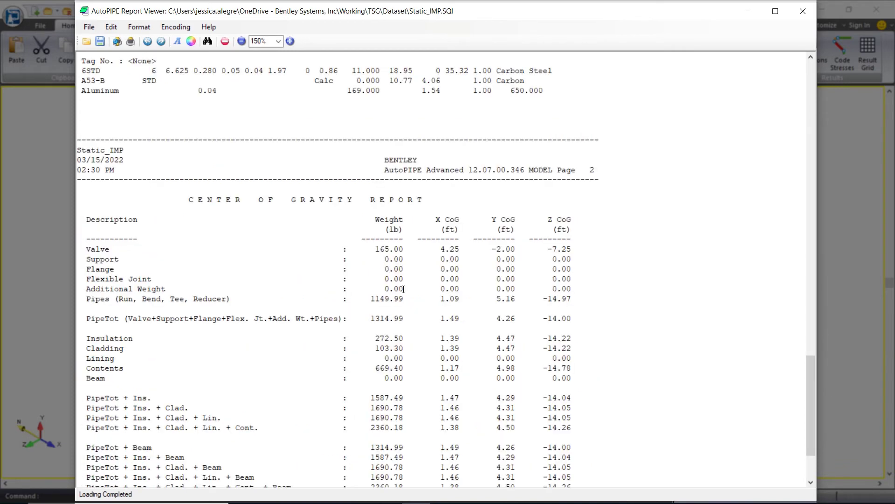
pyautogui.click(811, 57)
pyautogui.click(811, 56)
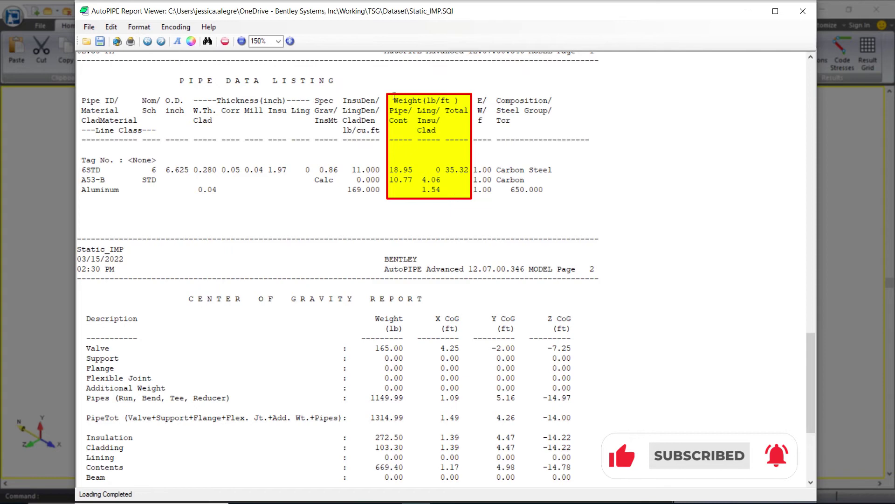
pyautogui.scroll(-7, 437, 329)
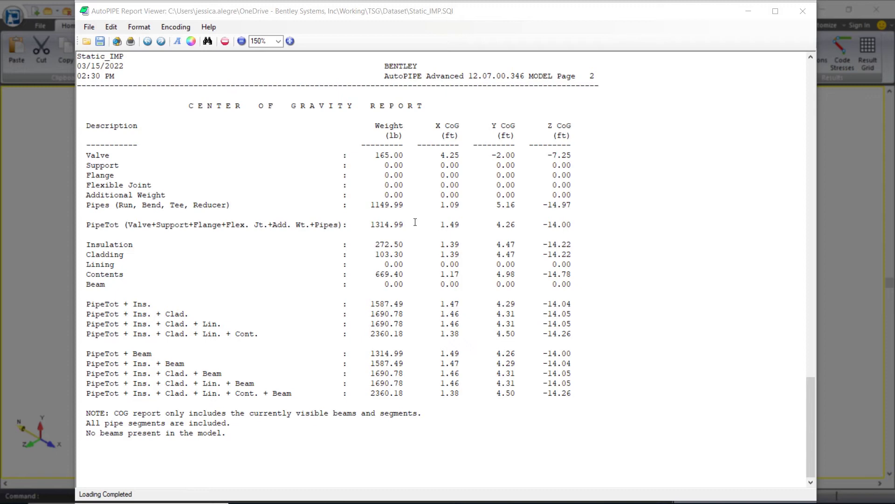
pyautogui.click(802, 11)
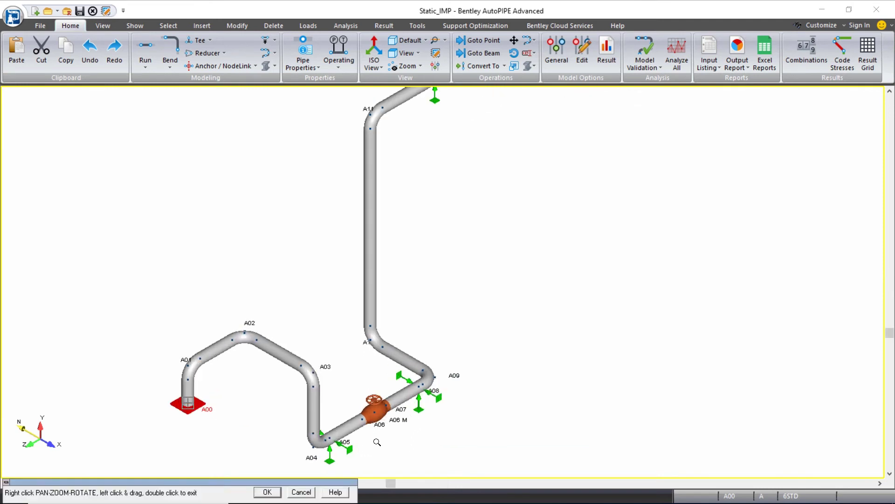
# - Zoom in on the valve and select point A06 M
pyautogui.scroll(5, 377, 442)
pyautogui.doubleClick(373, 376)
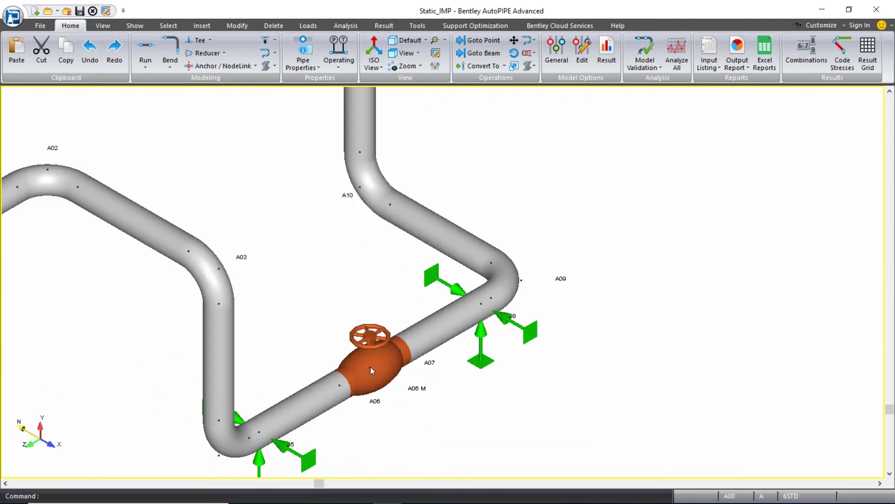
pyautogui.click(372, 370)
# - Insert a 220 lb additional weight at A06 M and recheck its value
pyautogui.click(206, 25)
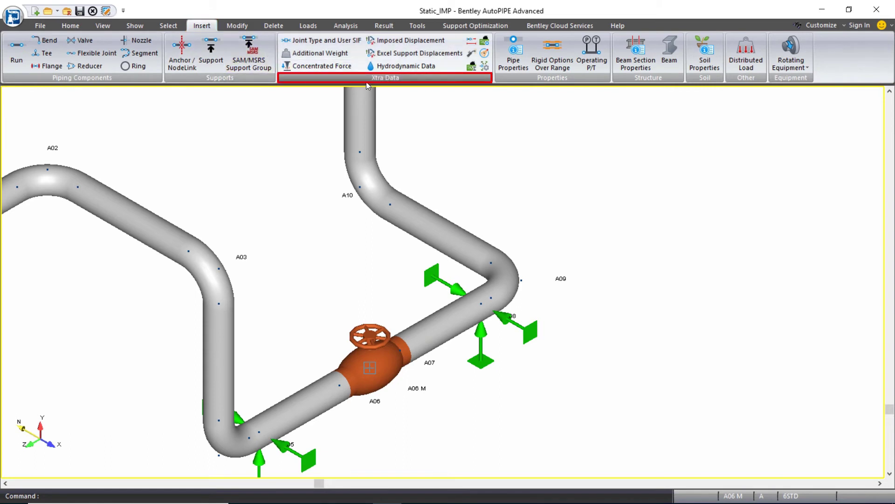
pyautogui.click(333, 54)
pyautogui.write('220')
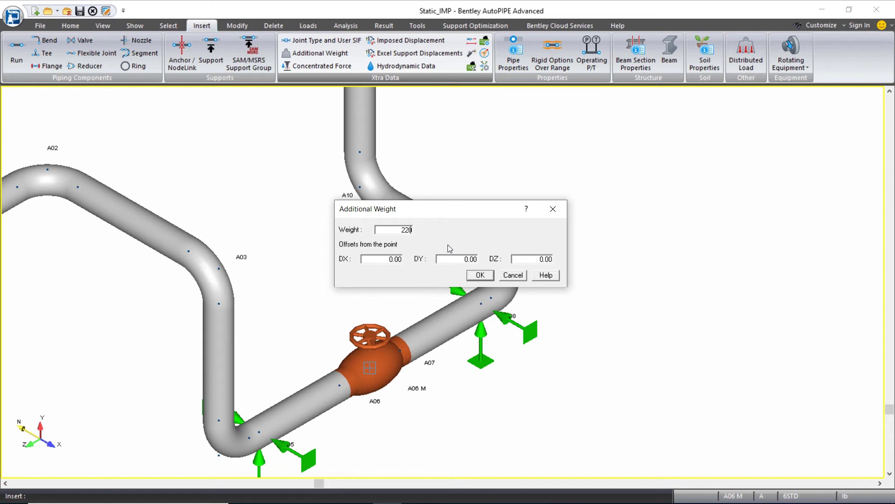
pyautogui.click(480, 275)
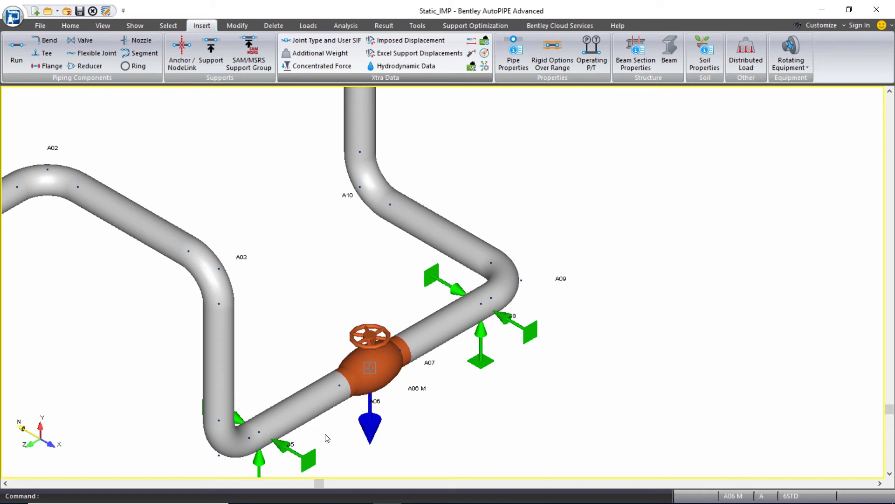
pyautogui.doubleClick(370, 434)
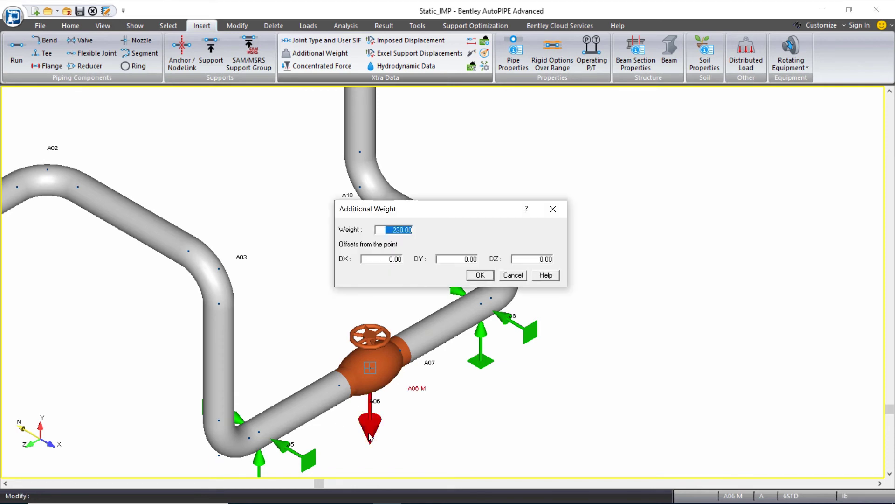
pyautogui.click(480, 275)
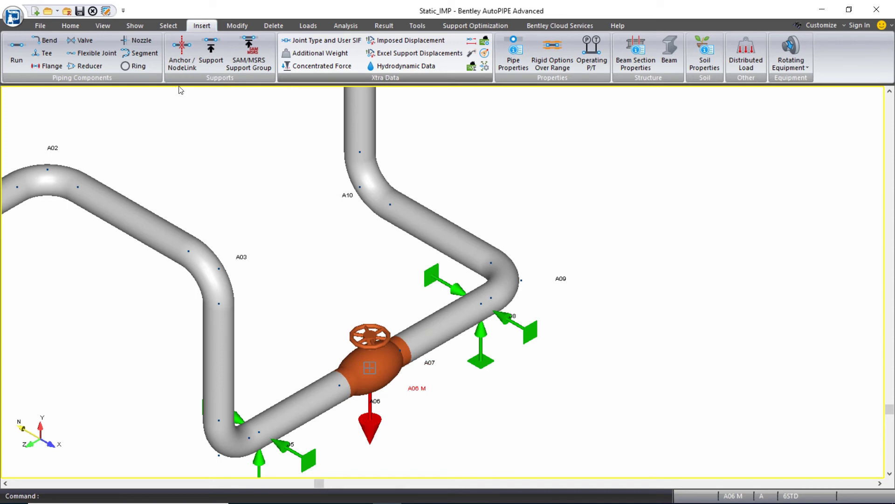
# - Turn on weight labels to check the 220.00 value, then turn them off
pyautogui.click(132, 25)
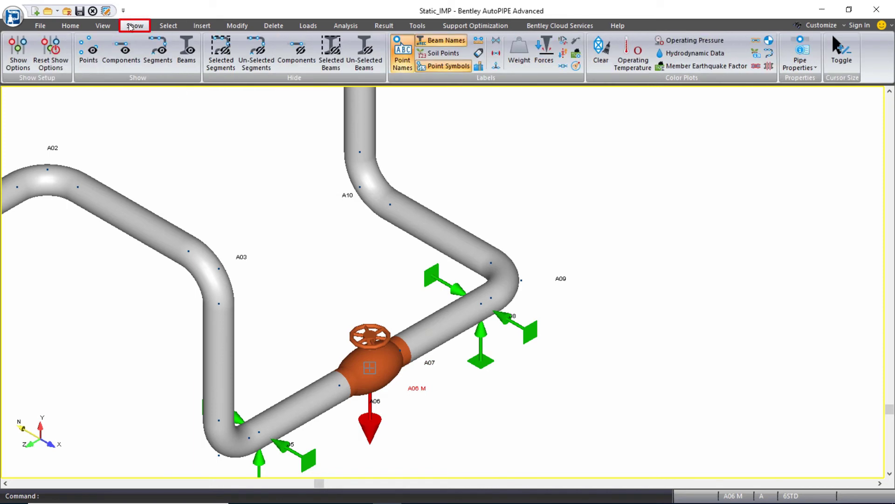
pyautogui.click(521, 53)
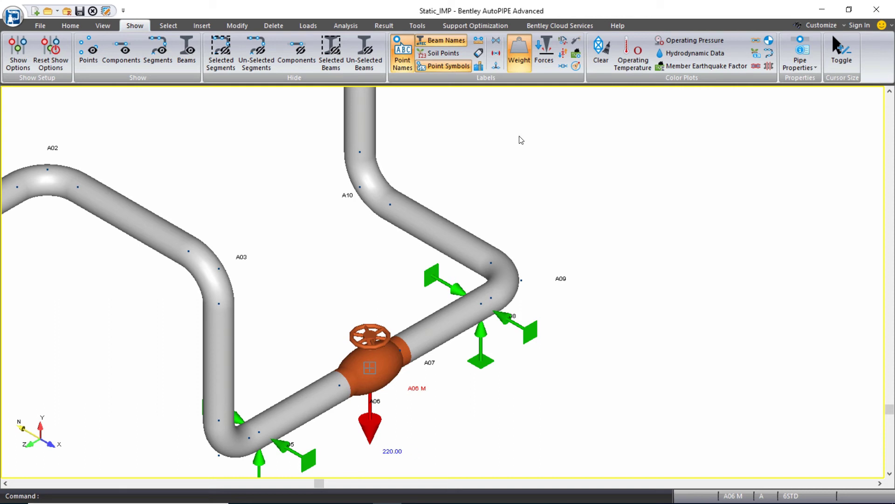
pyautogui.click(528, 57)
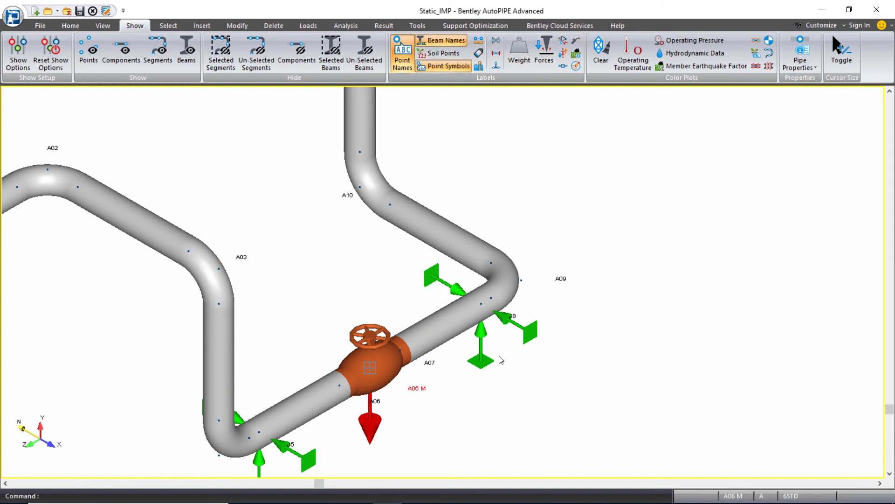
# - Zoom out and pan so the whole Static_IMP model fits the view
pyautogui.scroll(-3, 499, 192)
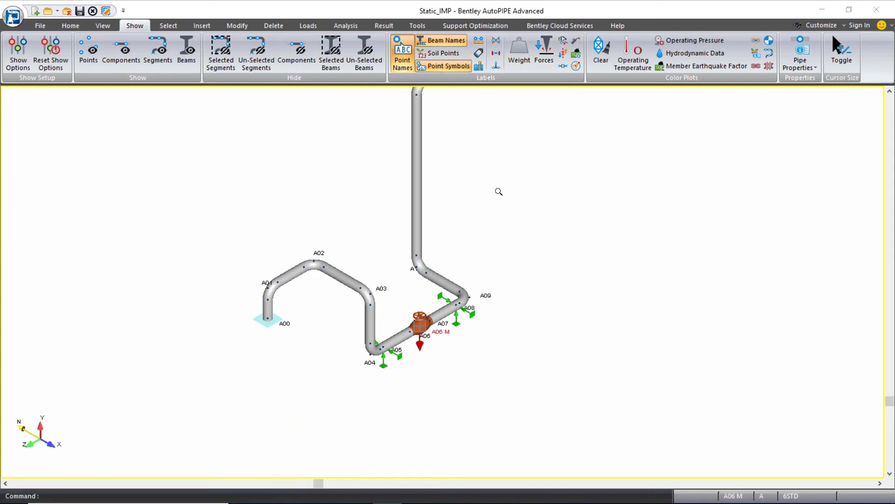
pyautogui.scroll(-3, 499, 192)
pyautogui.moveTo(511, 218); pyautogui.dragTo(463, 258, button='middle')
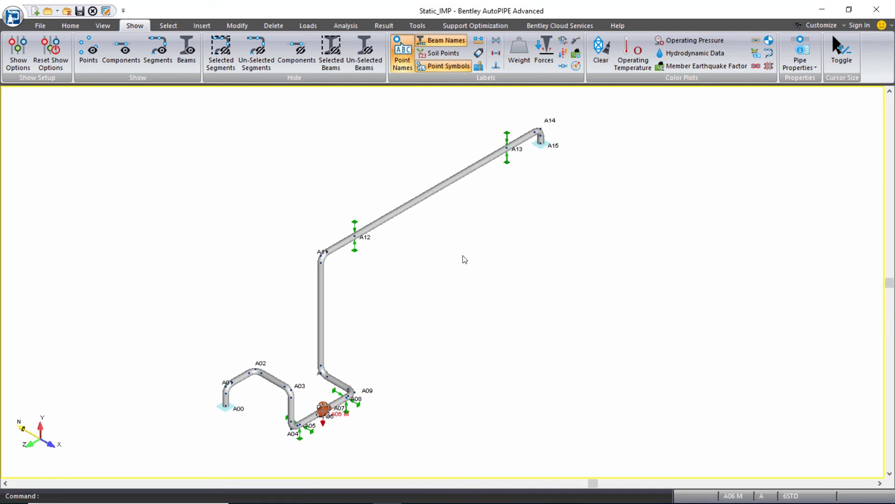
# - Show the Pipe+Insulation+Cladding+Lining+Contents center of gravity at X 1.62, Y 3.94, Z -13.66
pyautogui.click(769, 41)
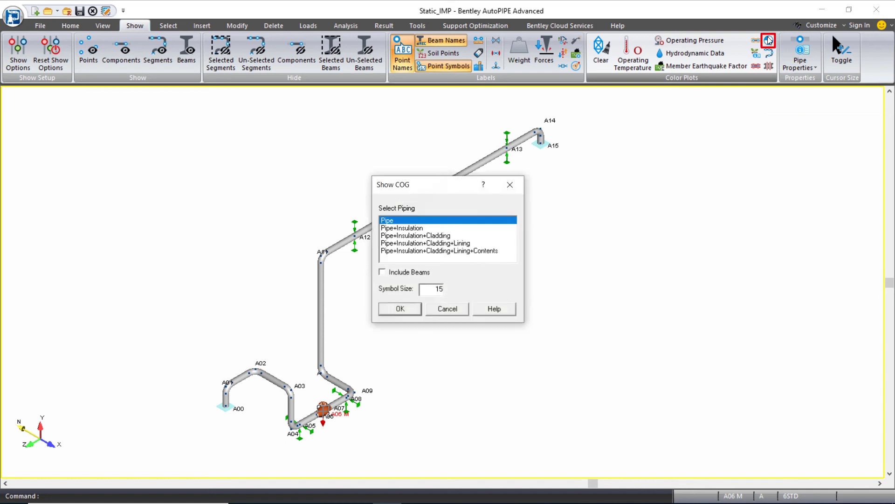
pyautogui.click(393, 252)
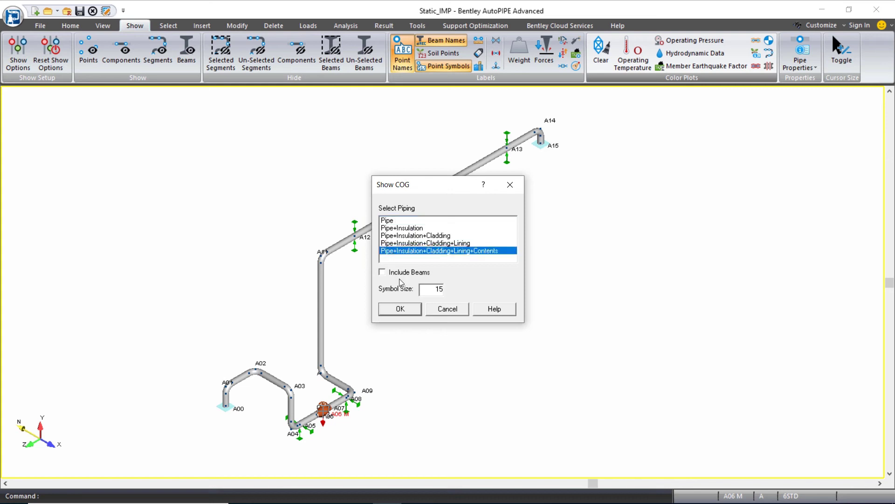
pyautogui.click(400, 309)
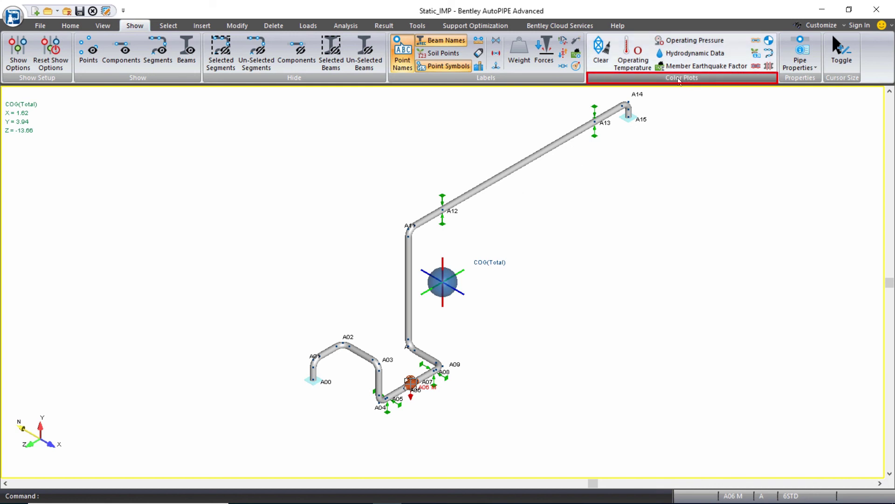
# - Clear the COG(Total) symbol and its coordinates with Color Plots > Clear
pyautogui.click(603, 55)
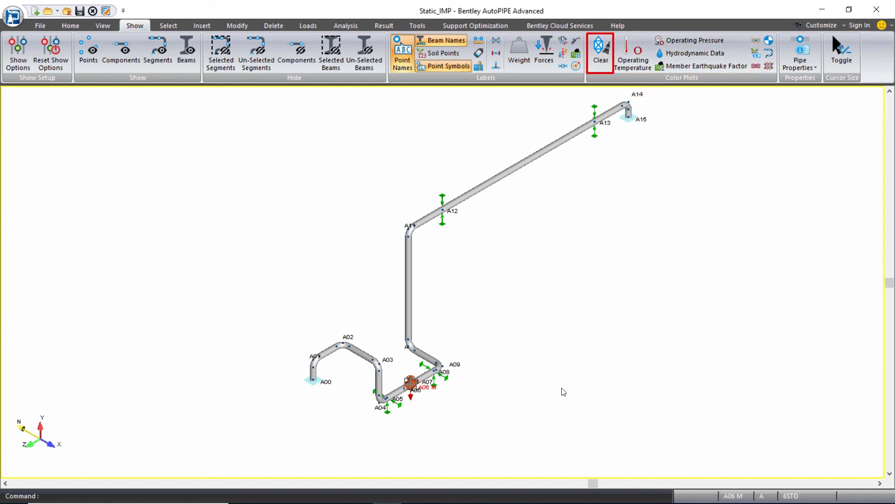